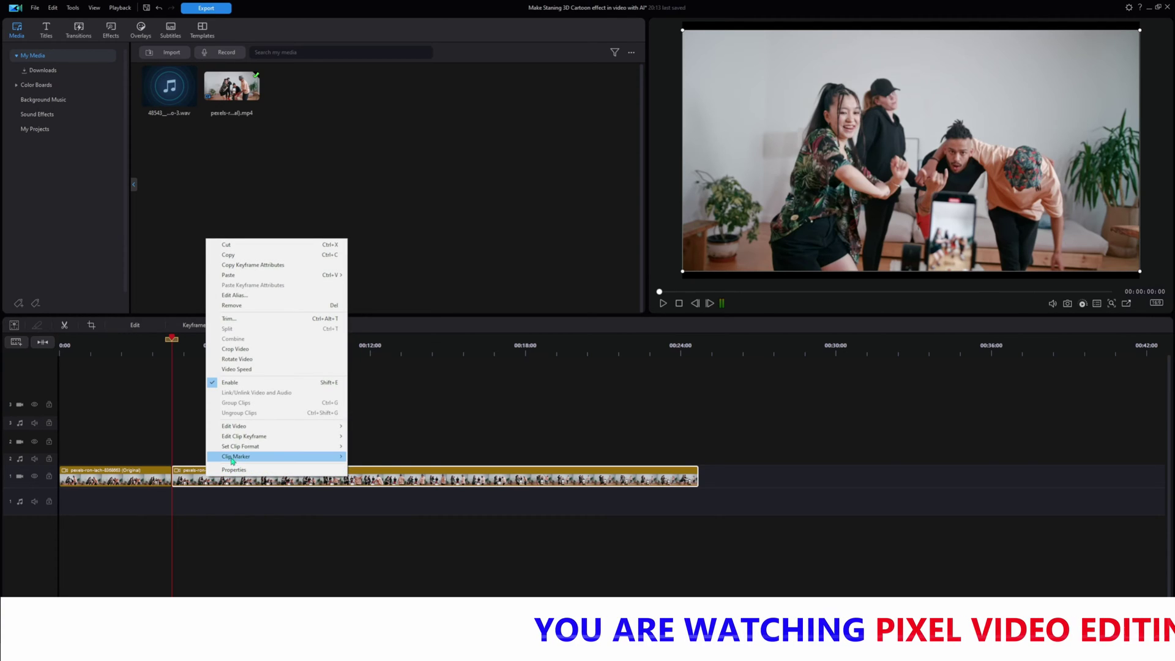
Step: Add a clip marker named 123 at 00:00:05:00 on the second timeline clip
{"action": "mouse_move", "coordinate": [263, 457]}
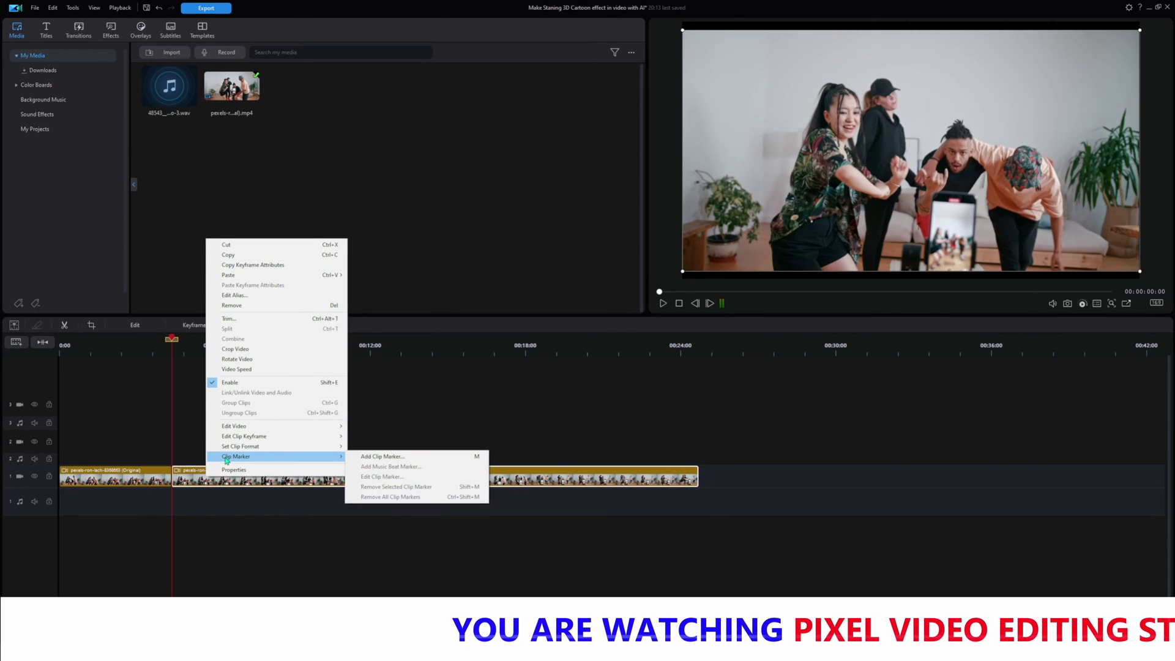
{"action": "left_click", "coordinate": [380, 457]}
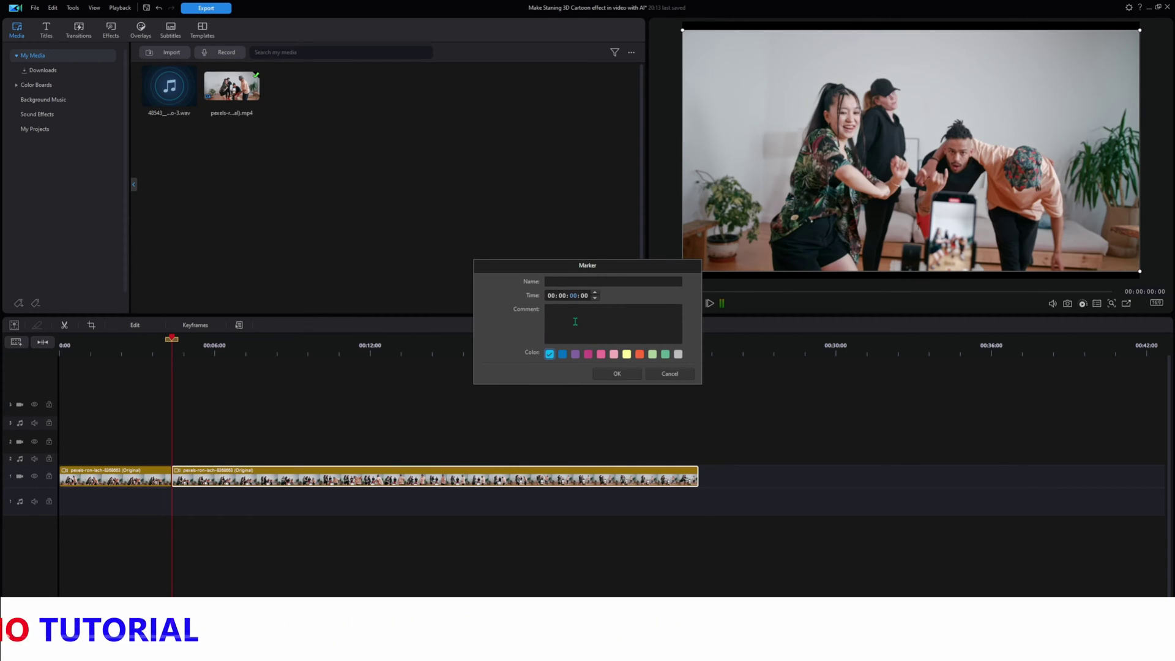
{"action": "left_click", "coordinate": [557, 295]}
{"action": "type", "text": "5"}
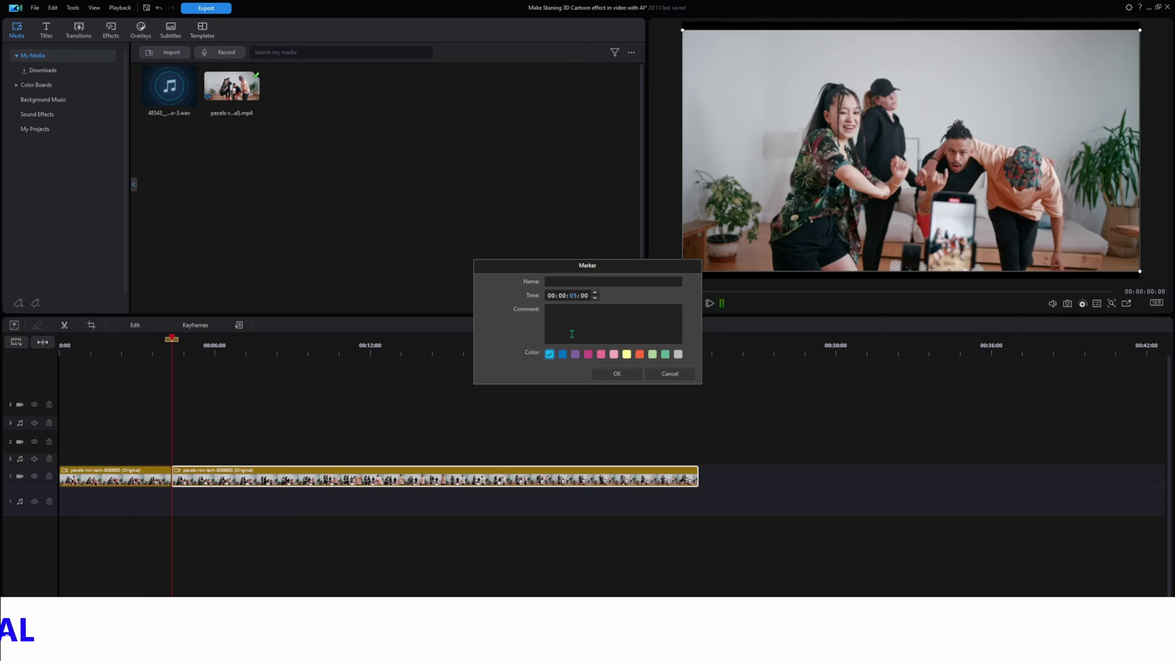
{"action": "left_click", "coordinate": [555, 281]}
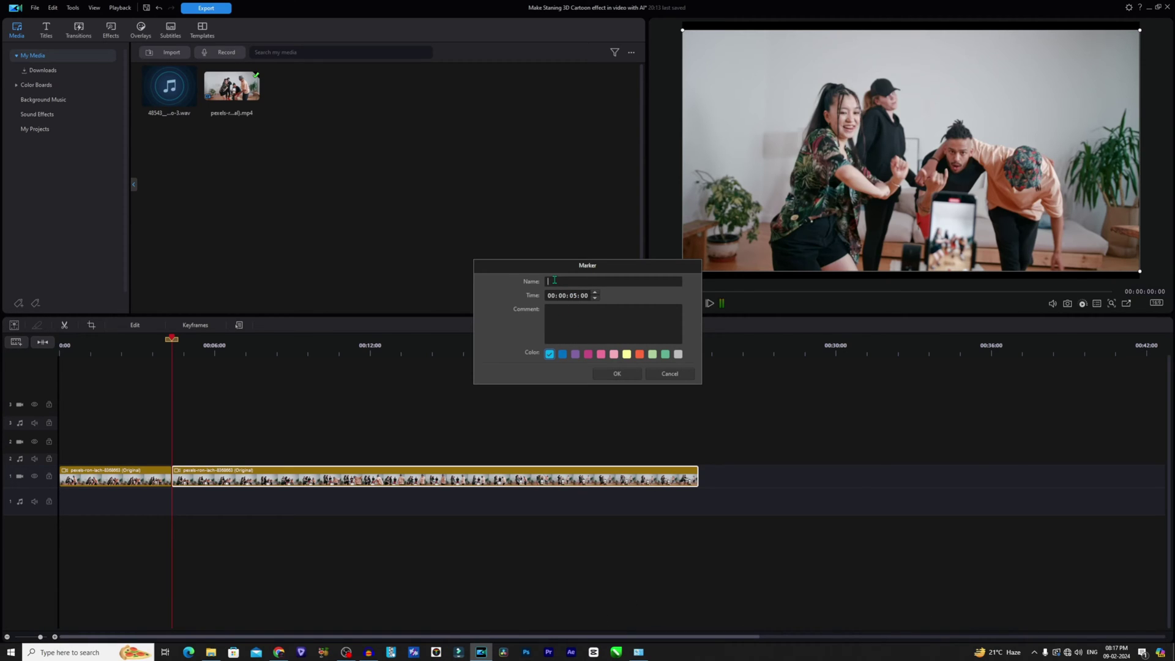
{"action": "left_click", "coordinate": [612, 375]}
Step: Split the second timeline clip at its marker 123 and select the resulting middle segment
{"action": "mouse_move", "coordinate": [302, 471]}
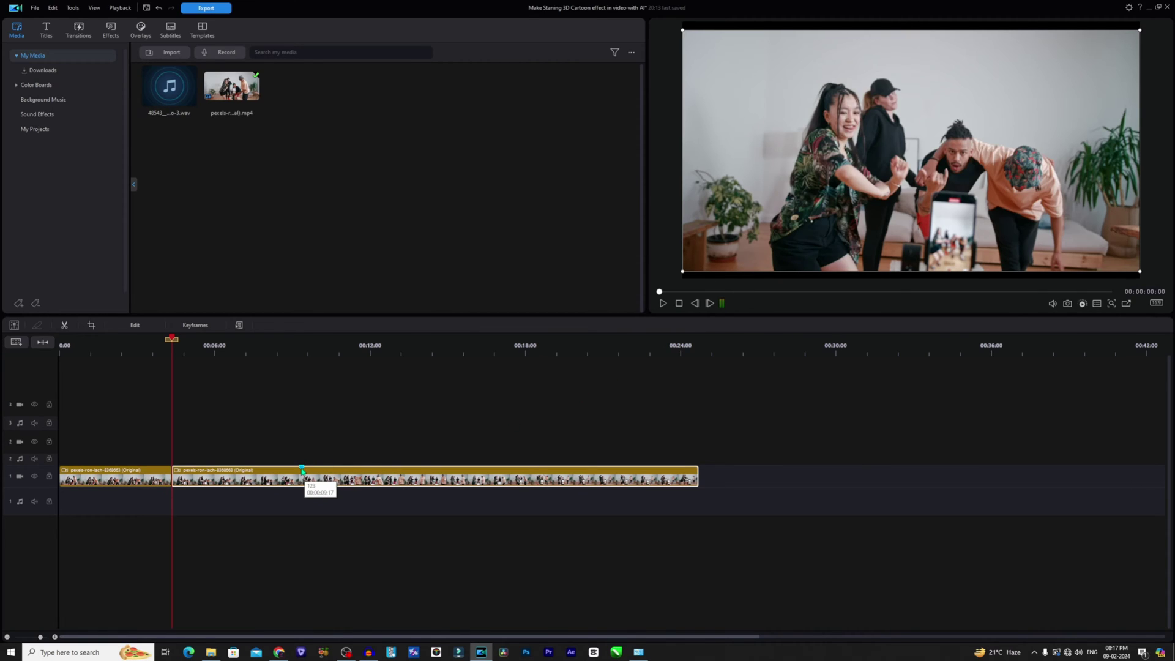
{"action": "left_click", "coordinate": [302, 471]}
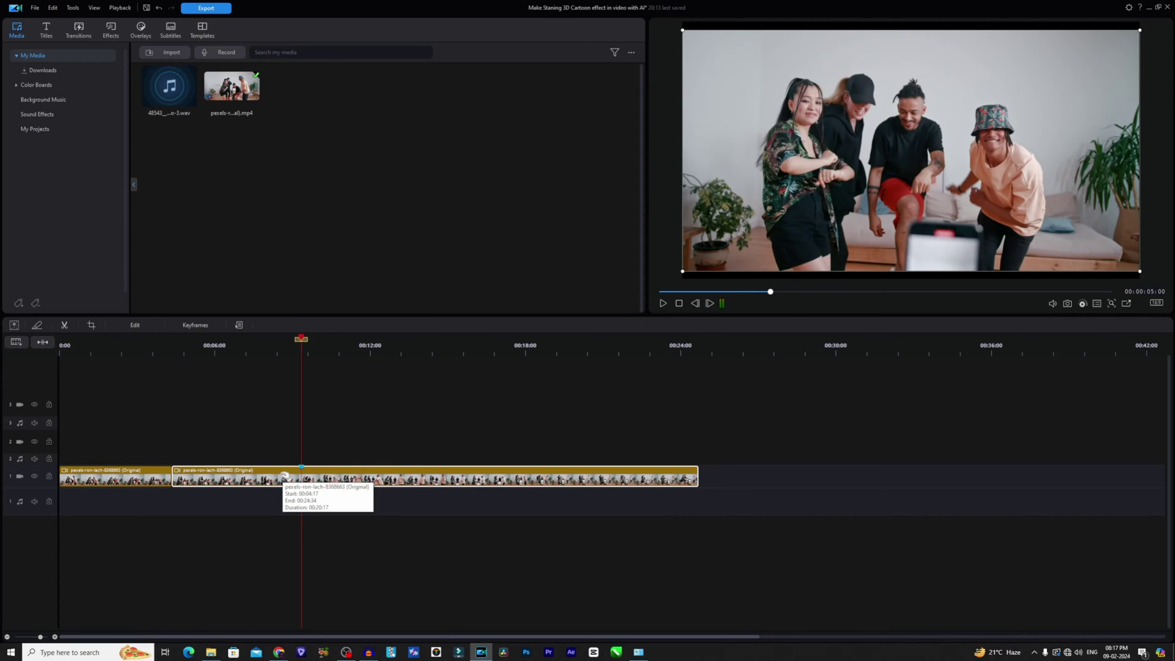
{"action": "left_click", "coordinate": [37, 325]}
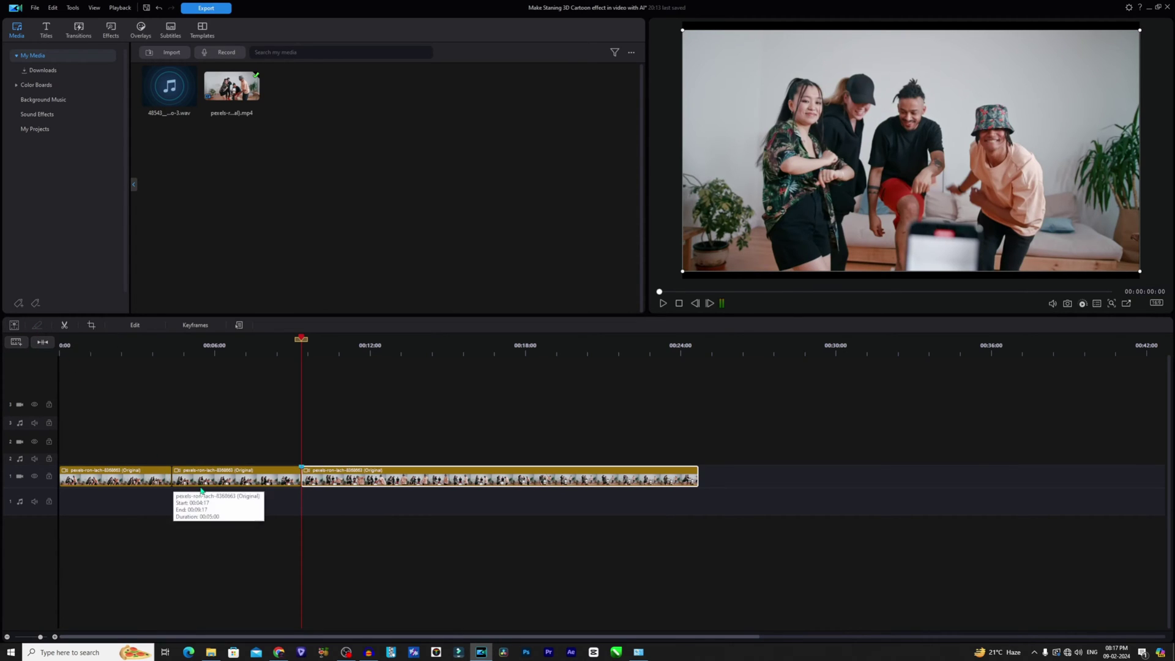
{"action": "left_click", "coordinate": [227, 483]}
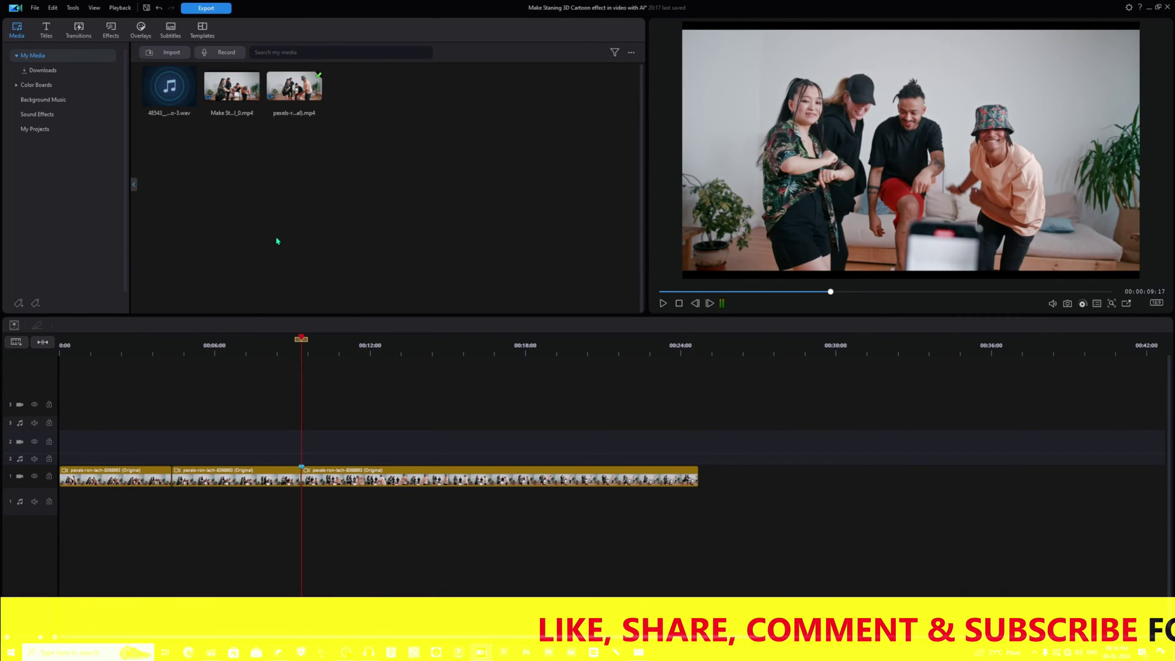
Step: Switch to Chrome and search Google for domo ai app
{"action": "left_click", "coordinate": [1150, 9]}
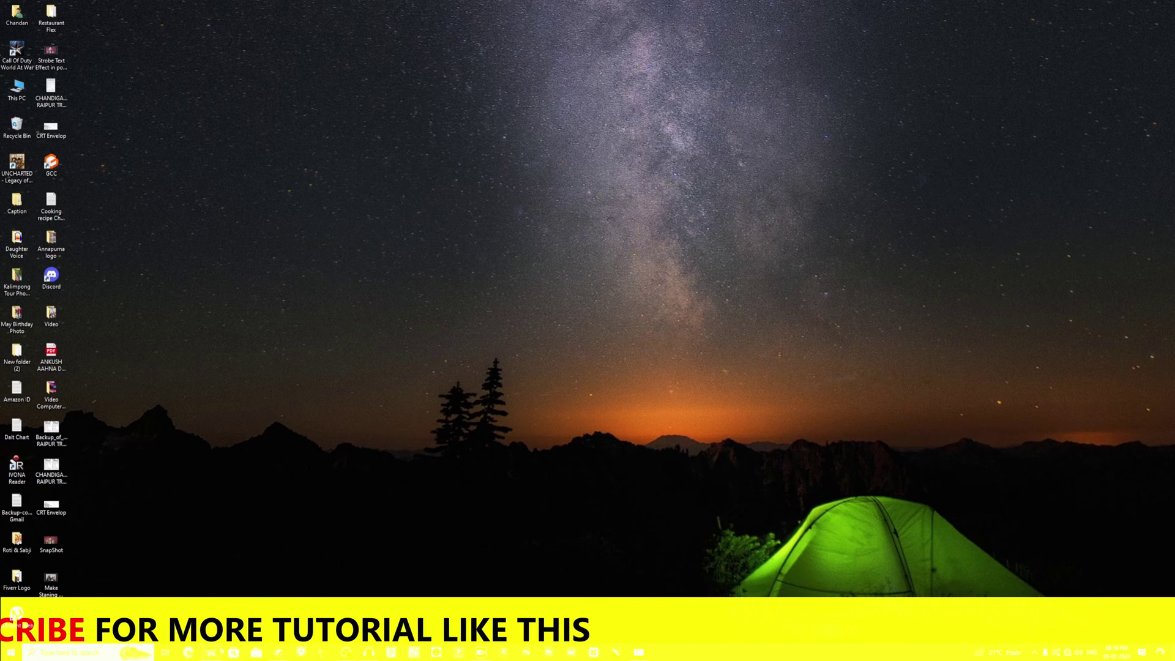
{"action": "key", "text": "alt+Tab"}
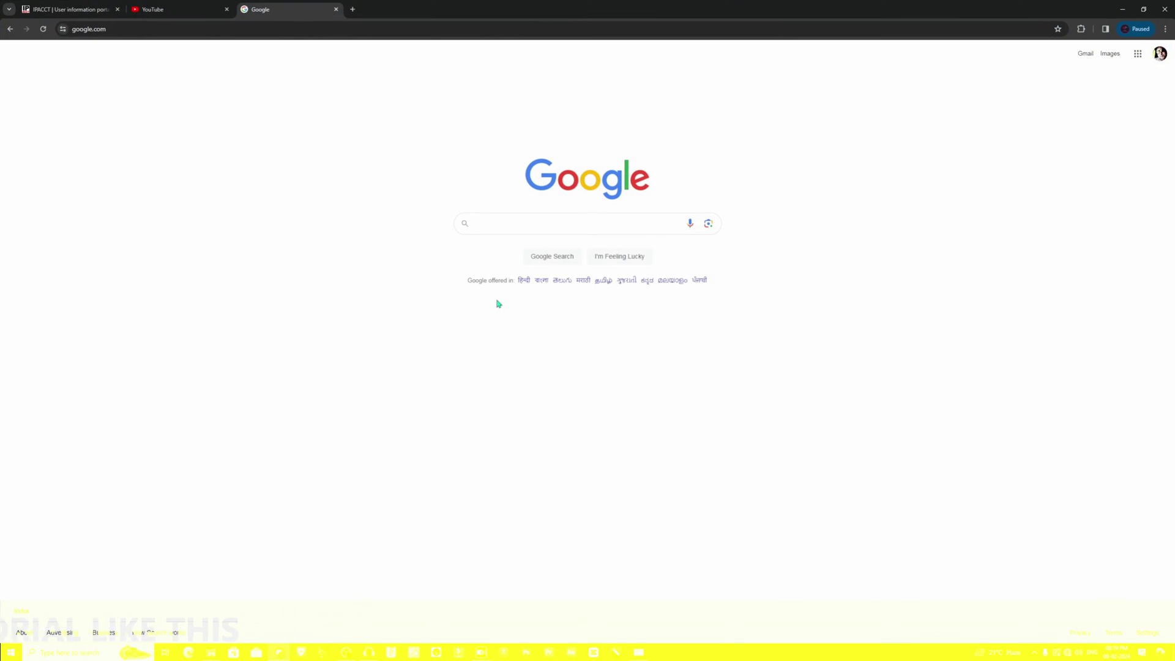
{"action": "left_click", "coordinate": [483, 225]}
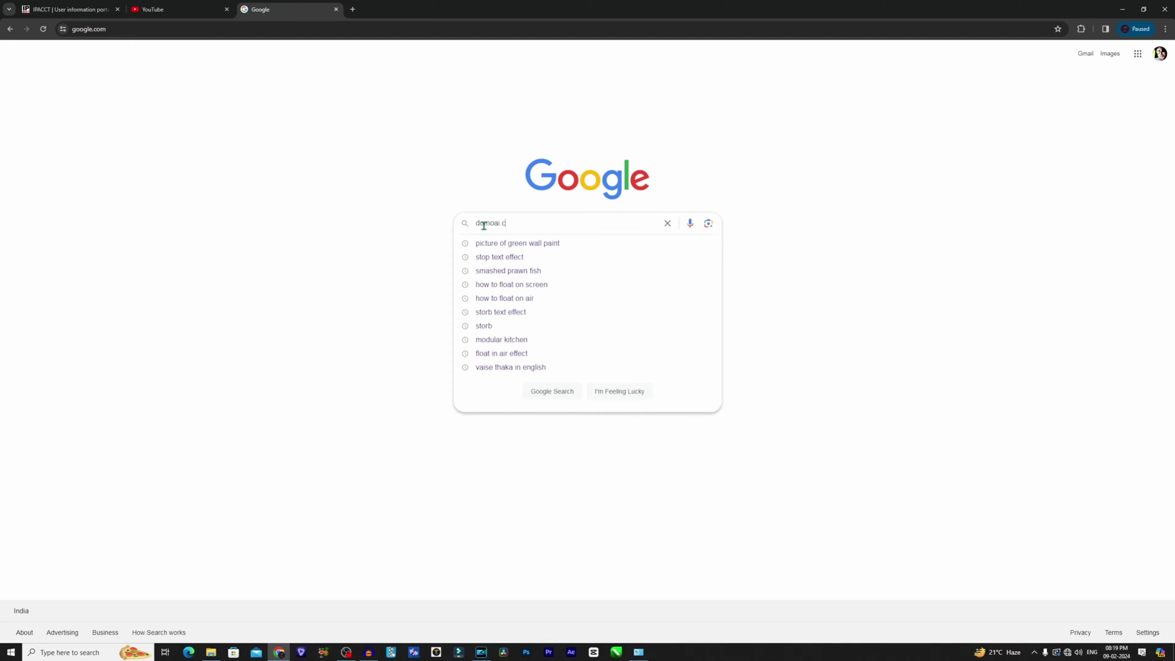
{"action": "key", "text": "Escape"}
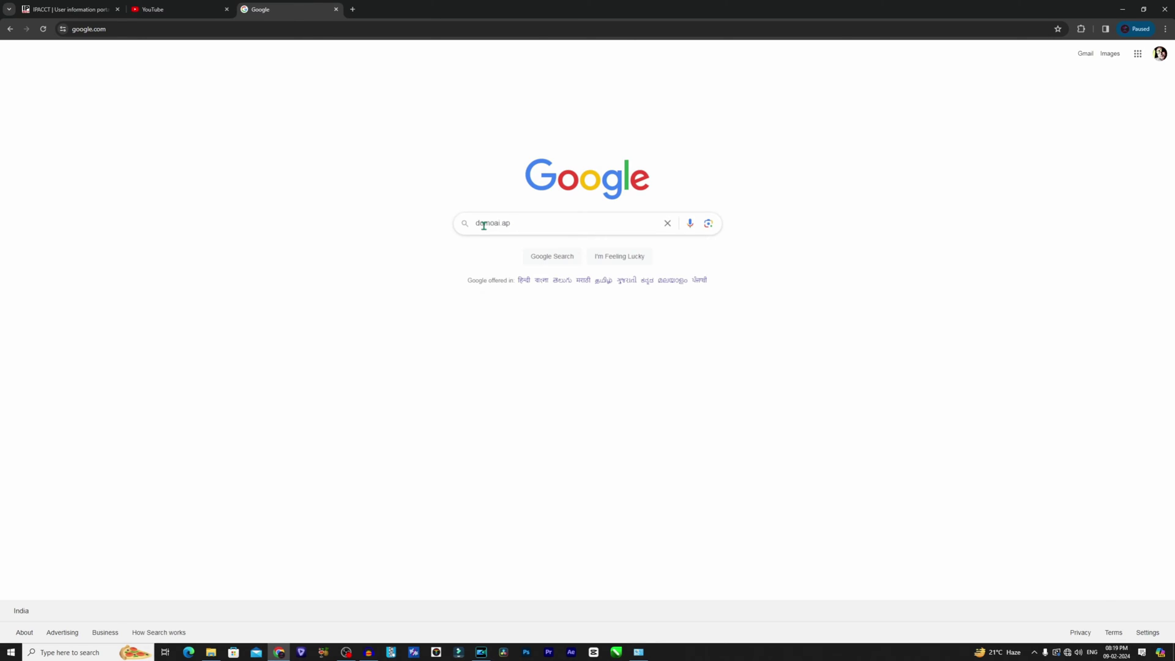
{"action": "type", "text": "p"}
{"action": "key", "text": "Return"}
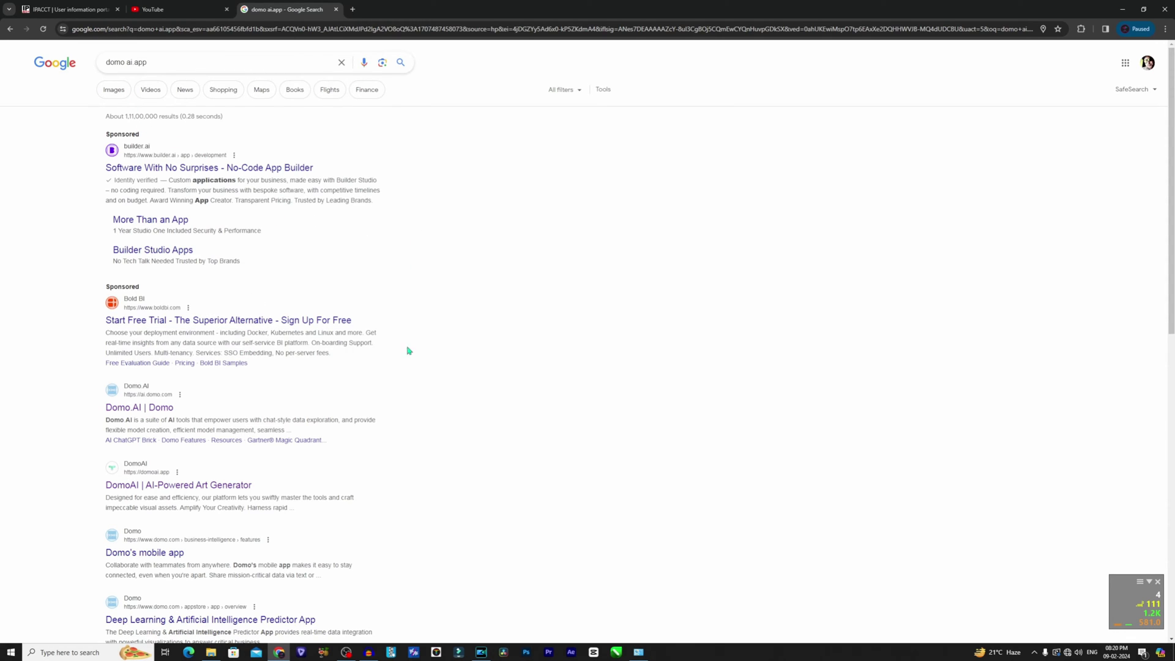
Step: Enter the DomoAI Discord server from the DomoAI website and open its generate-2 channel
{"action": "scroll", "coordinate": [409, 350], "scroll_direction": "down", "scroll_amount": 3}
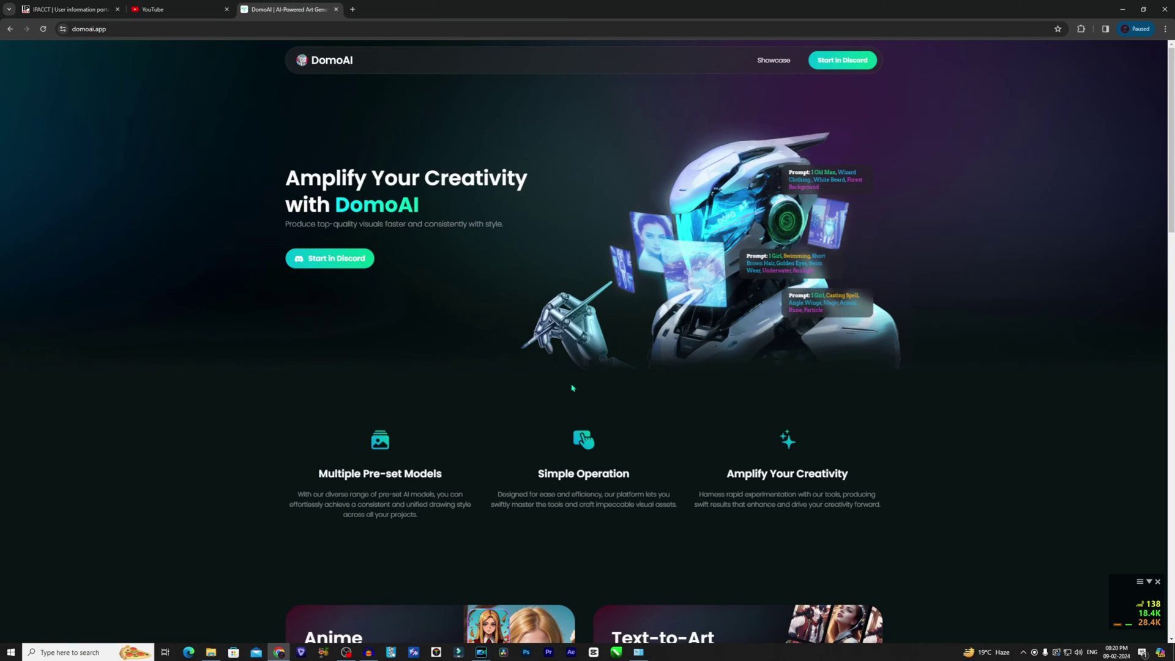
{"action": "left_click", "coordinate": [354, 268]}
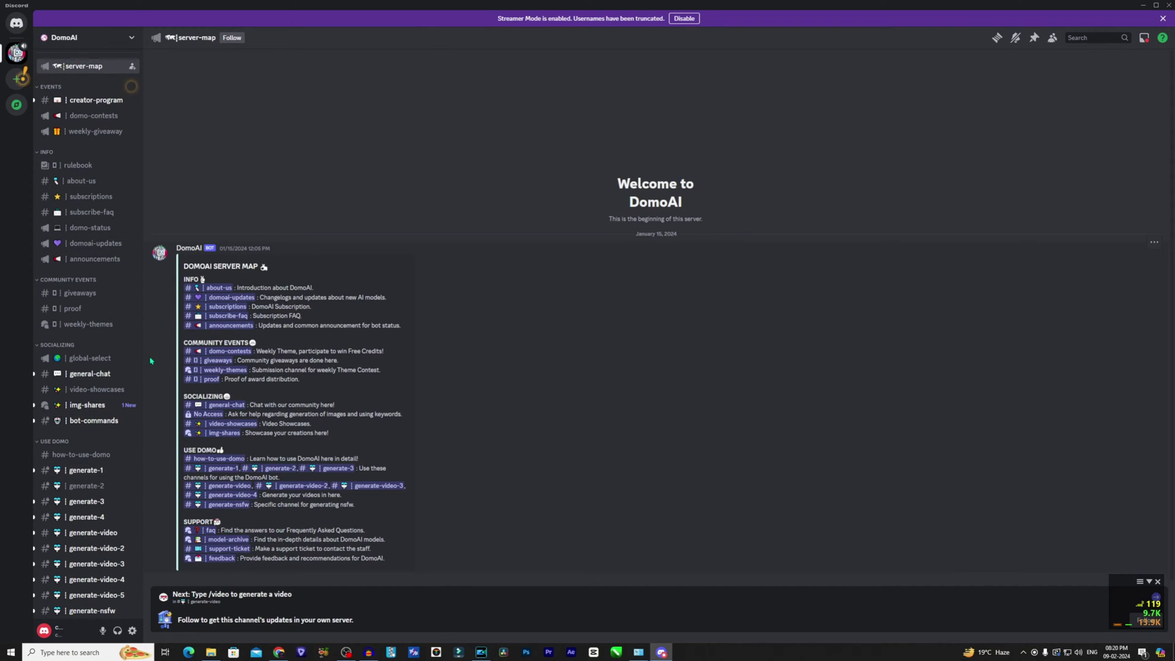
{"action": "scroll", "coordinate": [118, 392], "scroll_direction": "down", "scroll_amount": 3}
{"action": "mouse_move", "coordinate": [118, 410]}
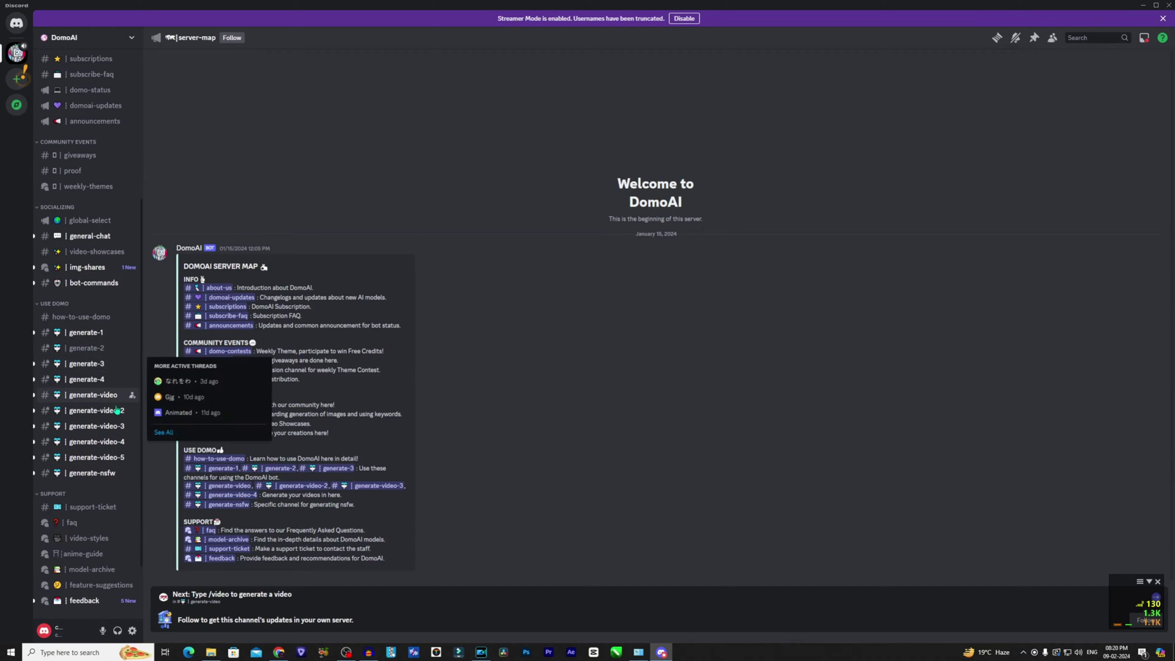
{"action": "mouse_move", "coordinate": [44, 339]}
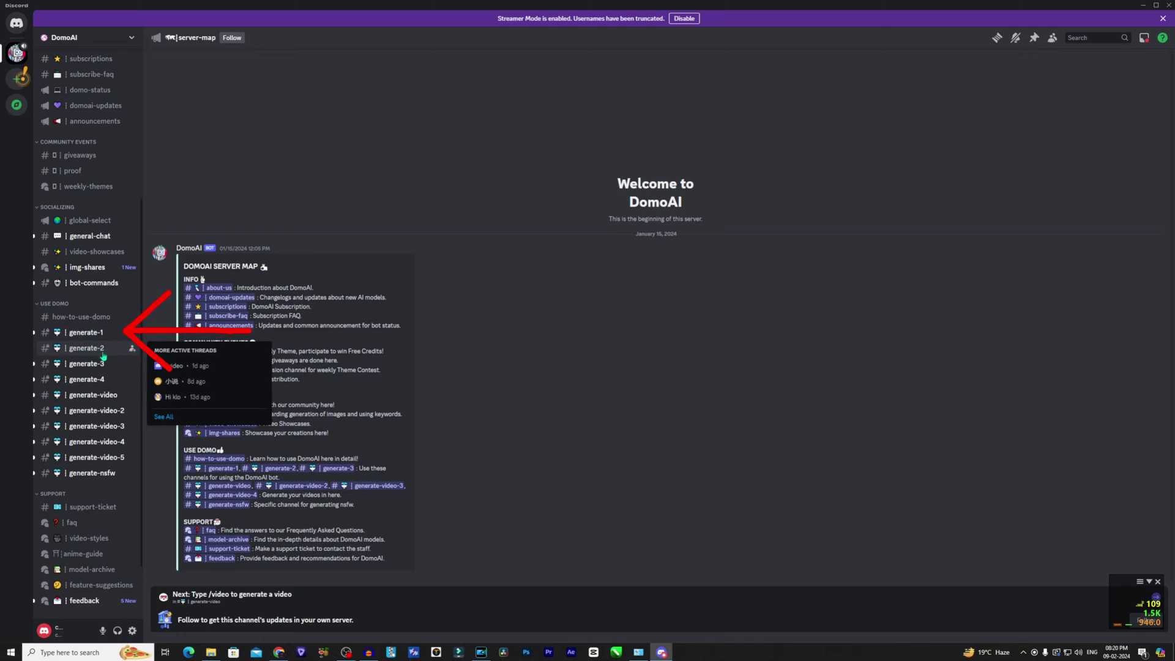
{"action": "mouse_move", "coordinate": [112, 368]}
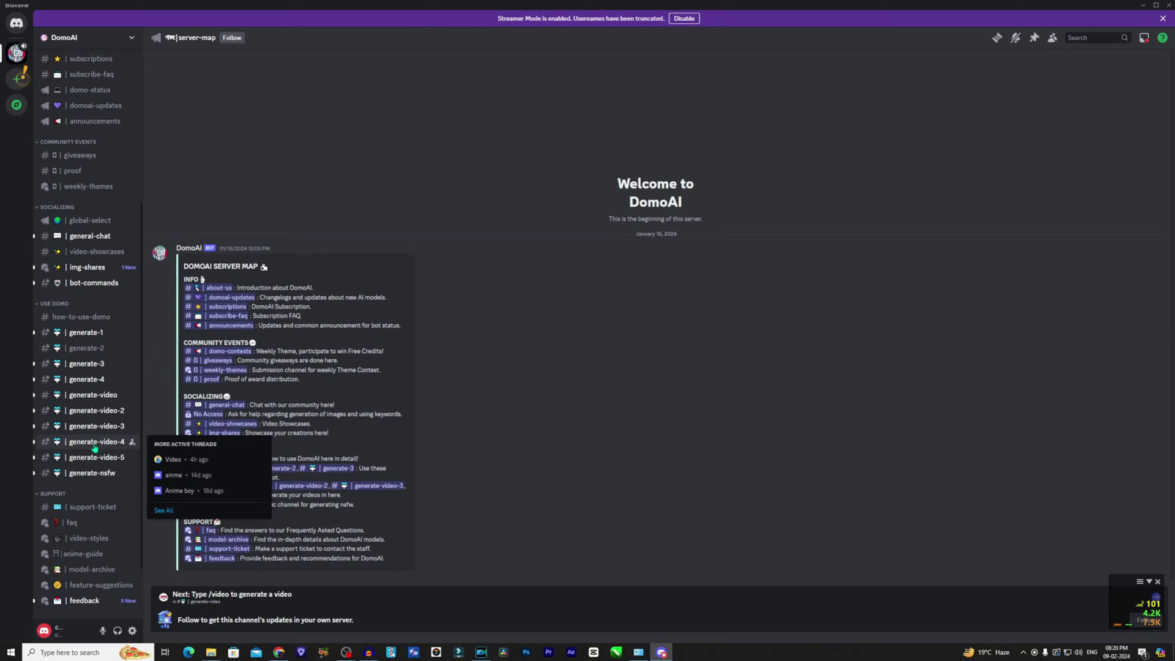
{"action": "mouse_move", "coordinate": [91, 345]}
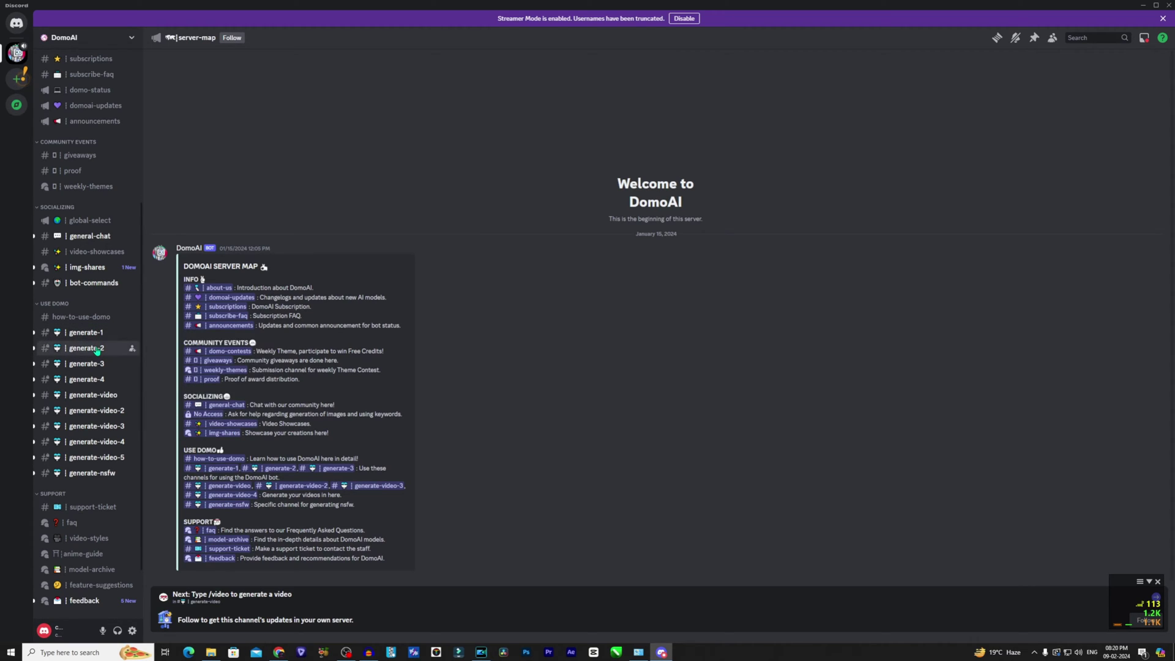
{"action": "left_click", "coordinate": [97, 349]}
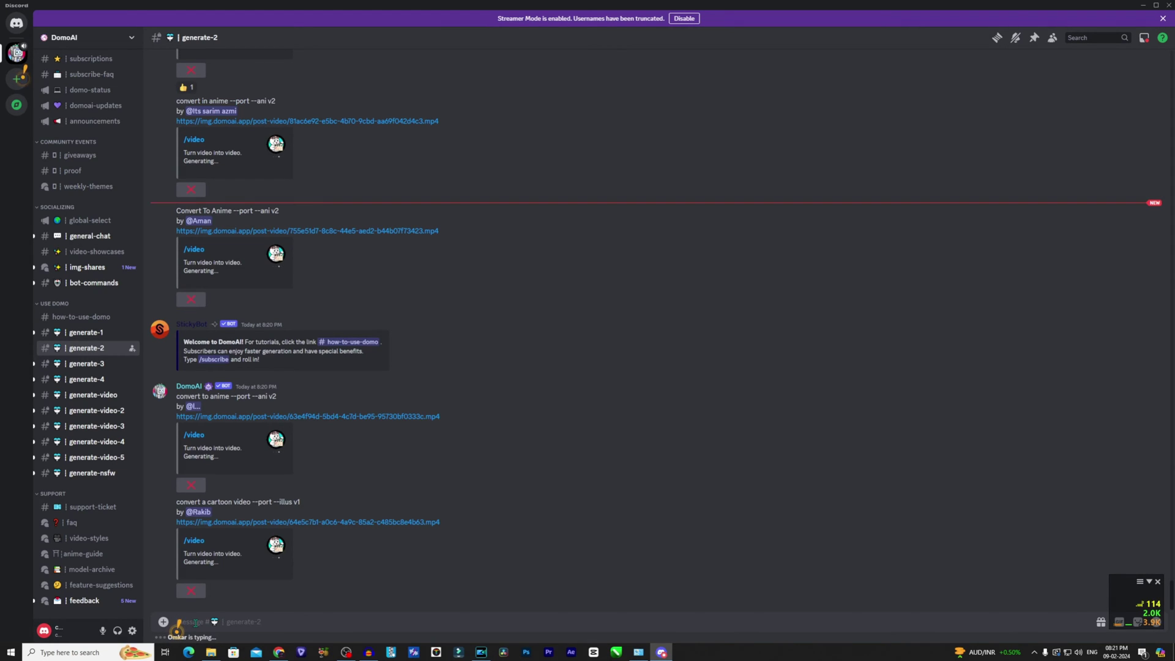
Step: Start a /video command and attach the file Make Staning 3D Cartoon effect in video with AI_0.mp4
{"action": "type", "text": "/"}
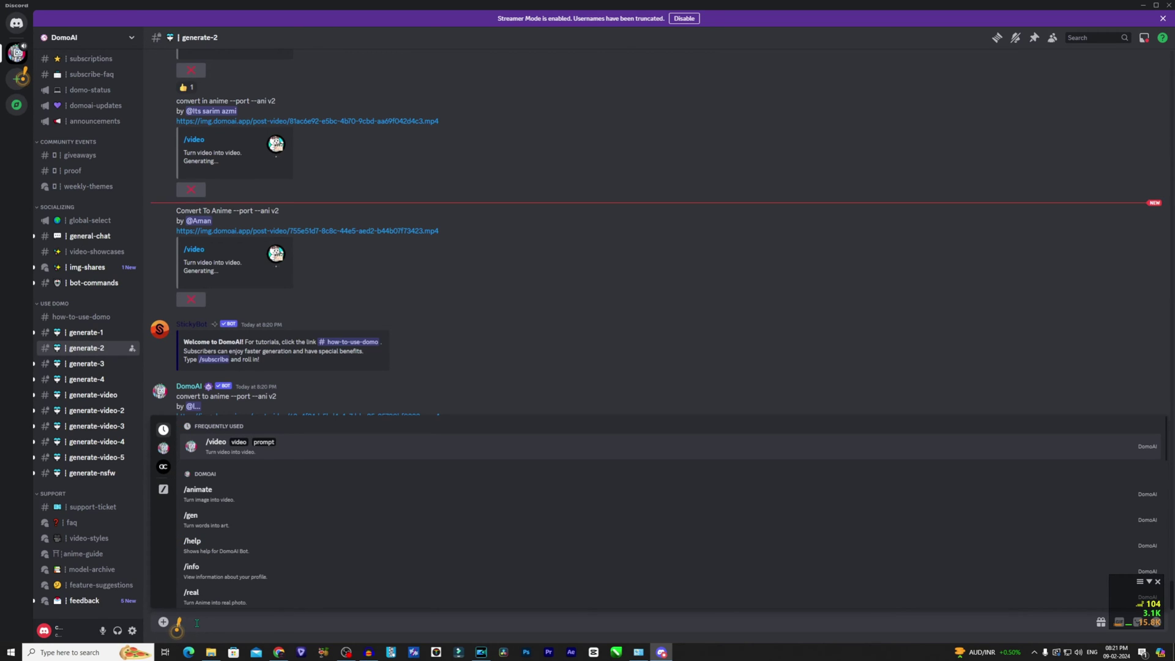
{"action": "type", "text": "vi"}
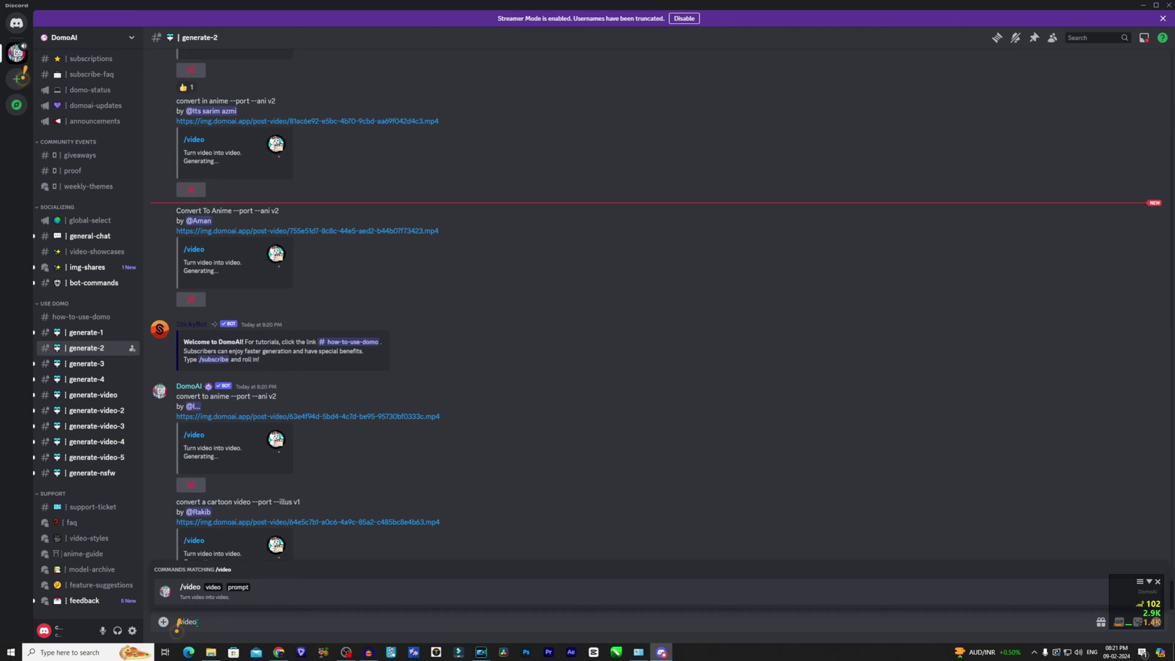
{"action": "type", "text": "deo"}
{"action": "key", "text": "Return"}
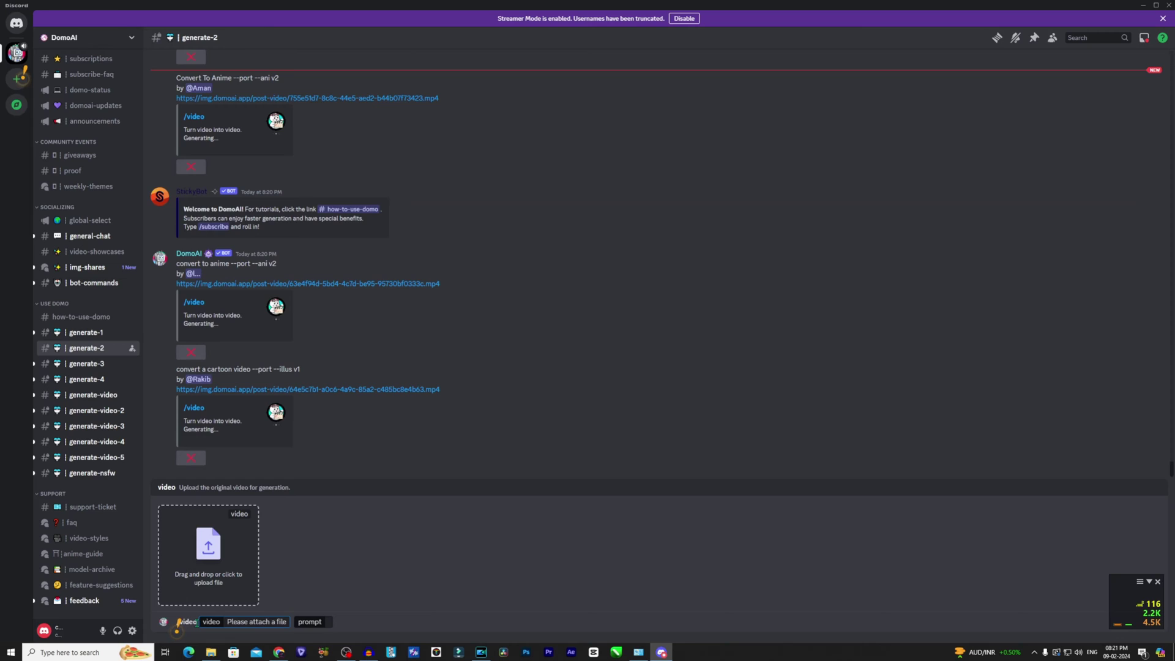
{"action": "left_click", "coordinate": [217, 565]}
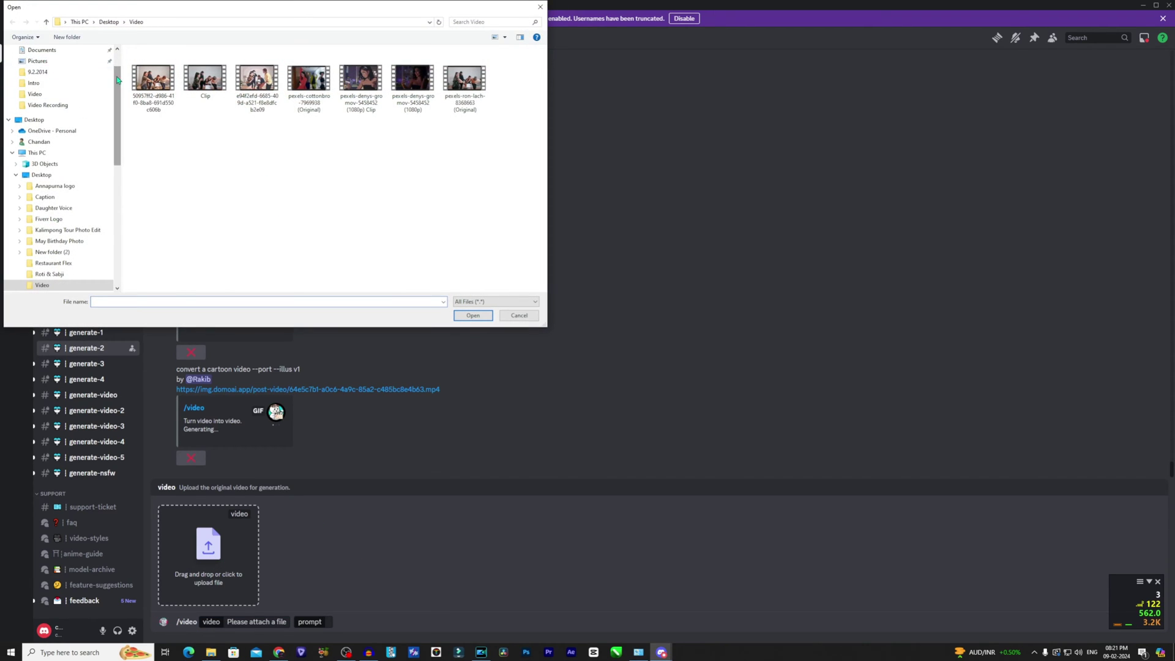
{"action": "left_click", "coordinate": [464, 233]}
{"action": "left_click", "coordinate": [472, 315]}
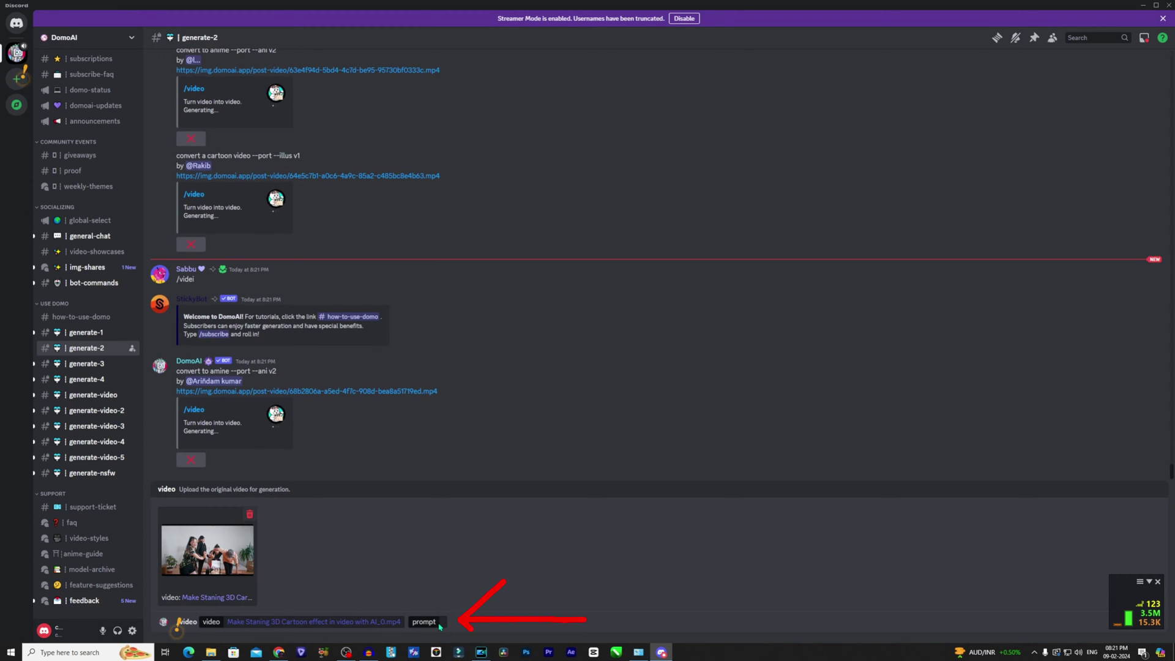
Step: Enter the prompt "make a 3d animation video" and submit the video command
{"action": "left_click", "coordinate": [441, 622]}
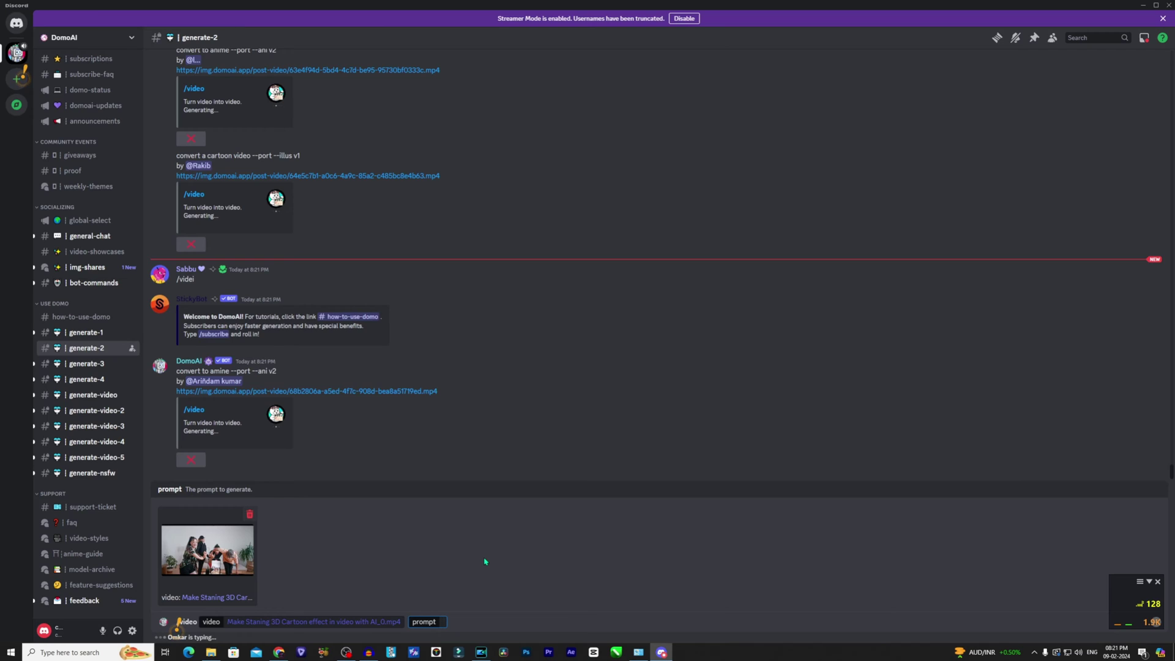
{"action": "type", "text": "ke a 3d animation video"}
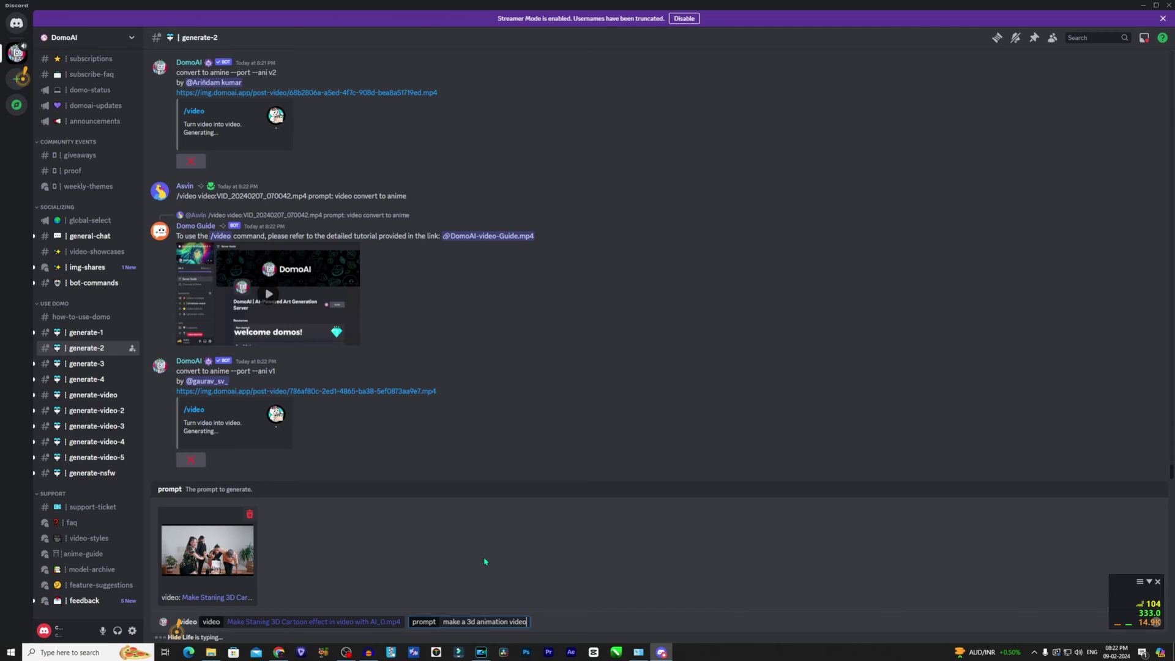
{"action": "key", "text": "Return"}
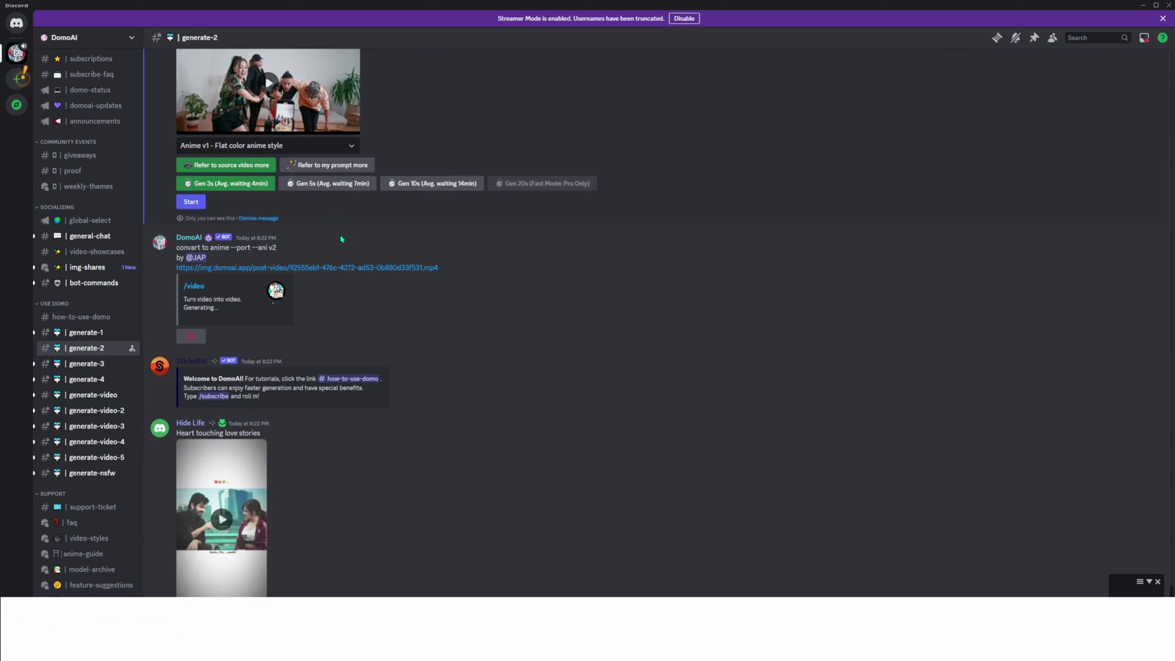
Step: Choose the Gen 5s length for the submitted video and start the generation
{"action": "scroll", "coordinate": [367, 355], "scroll_direction": "up", "scroll_amount": 4}
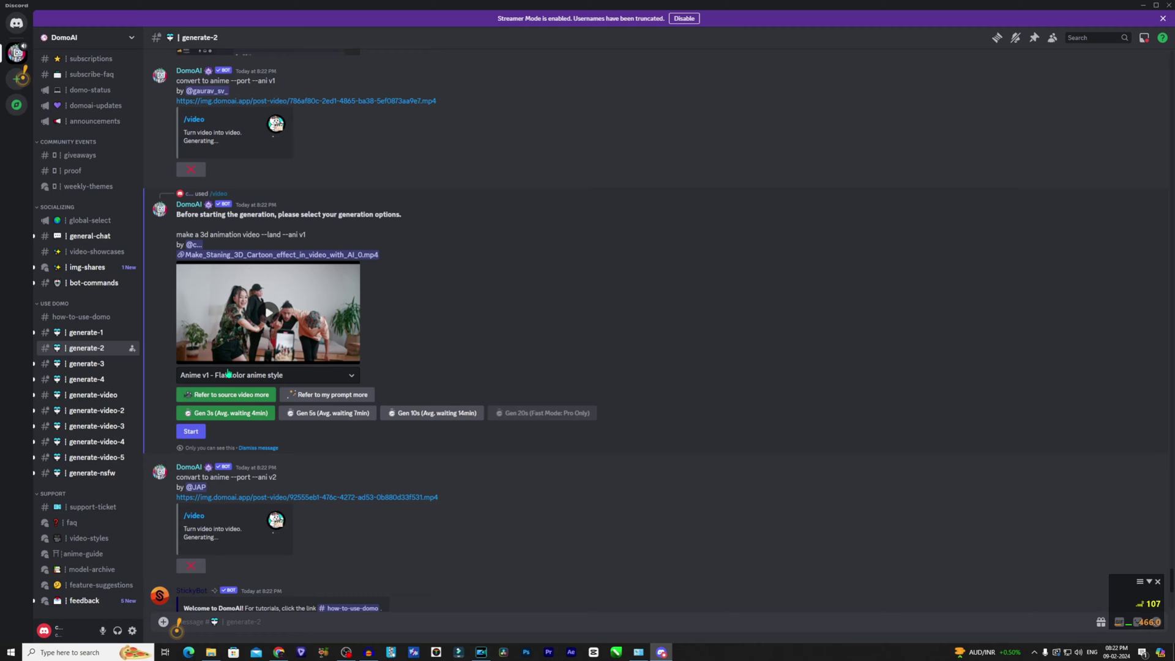
{"action": "scroll", "coordinate": [317, 404], "scroll_direction": "down", "scroll_amount": 2}
{"action": "scroll", "coordinate": [324, 307], "scroll_direction": "up", "scroll_amount": 1}
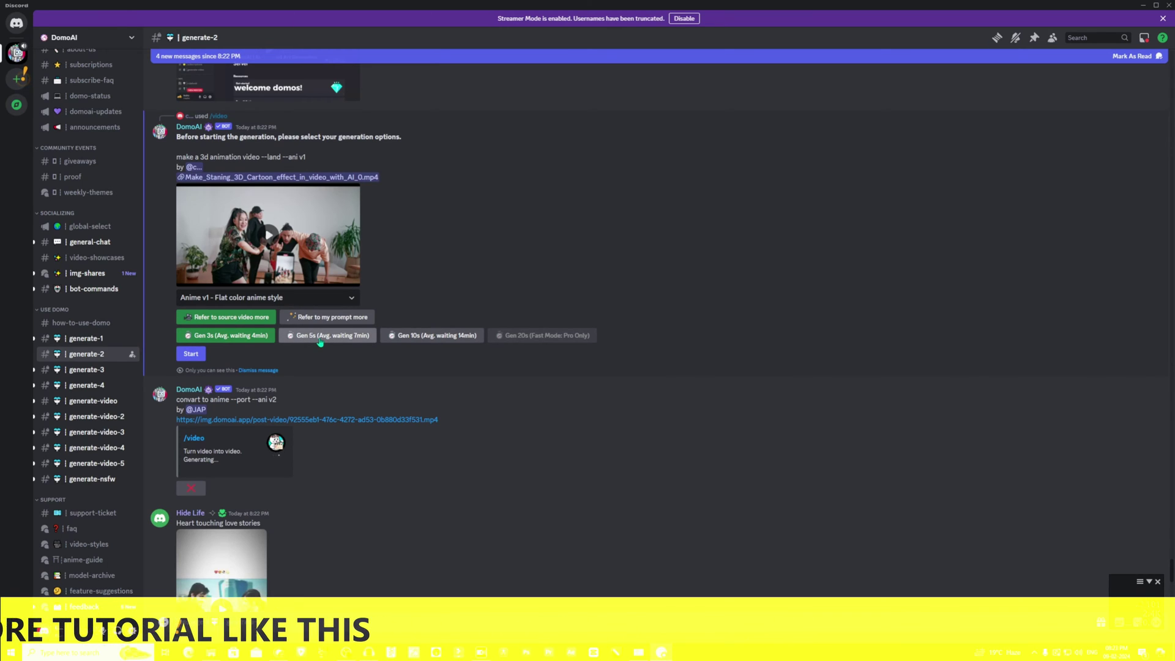
{"action": "left_click", "coordinate": [319, 340]}
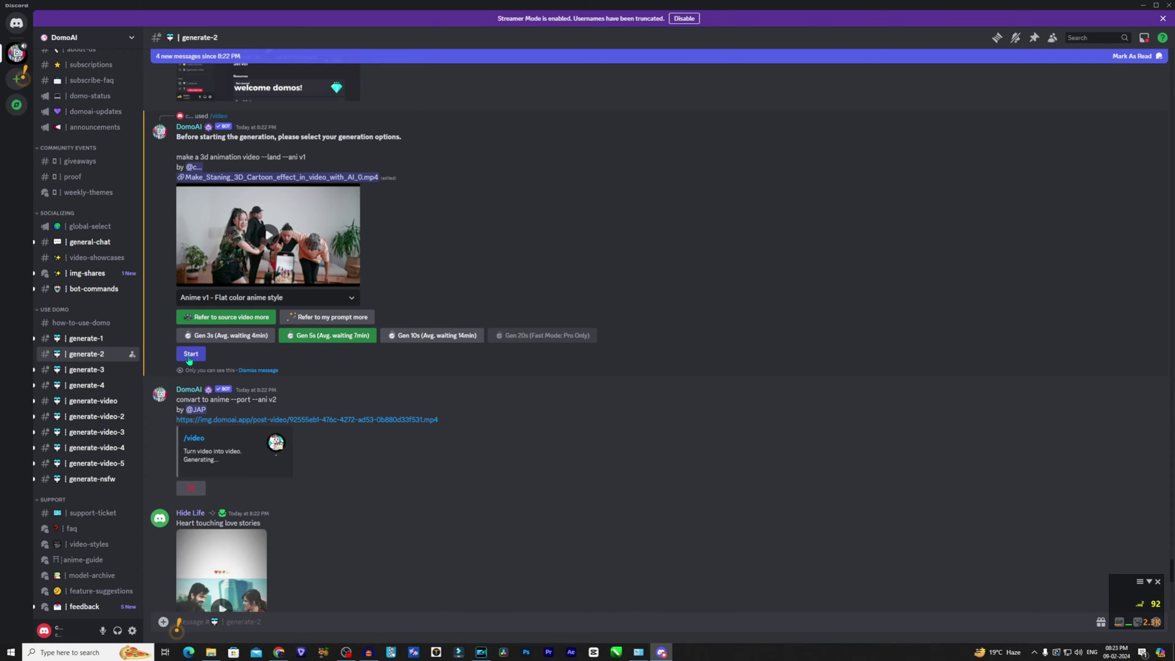
{"action": "left_click", "coordinate": [191, 355]}
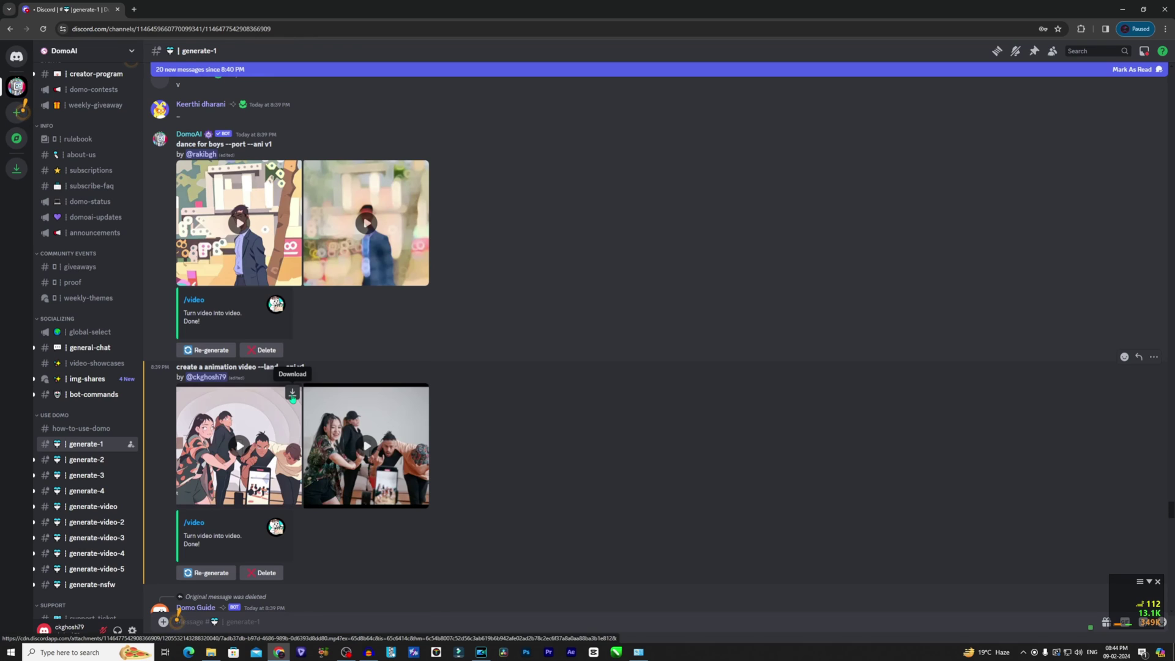
Step: Download the cartoon version of the "create a animation video" result from the generate-1 channel and switch to PowerDirector
{"action": "left_click", "coordinate": [292, 394]}
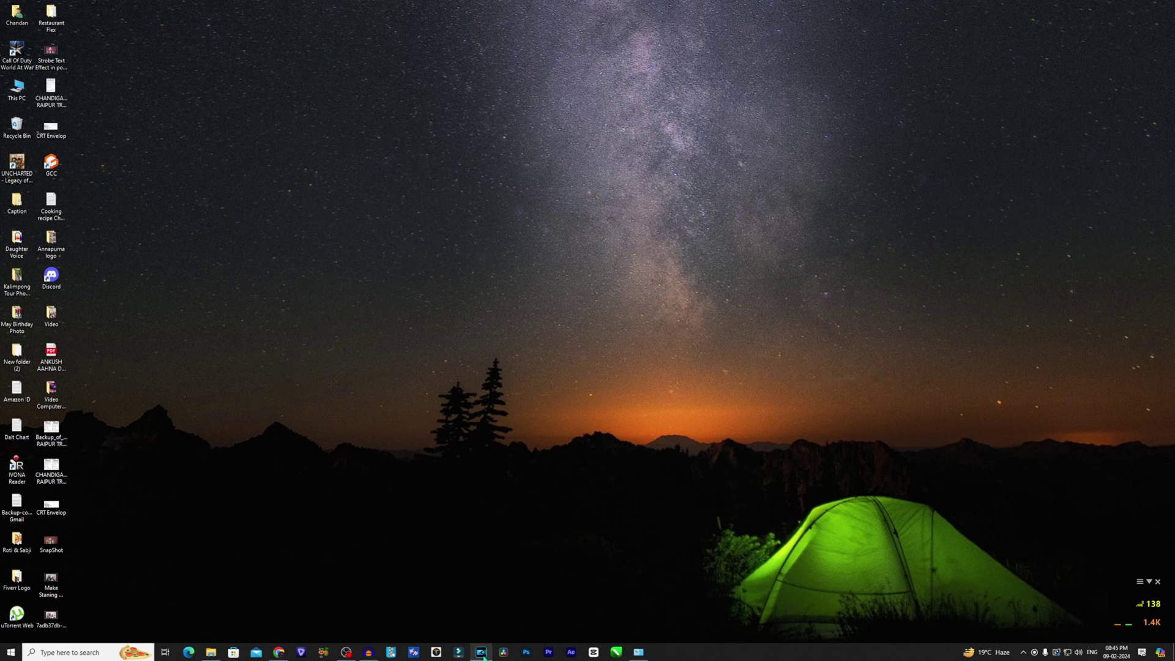
{"action": "left_click", "coordinate": [483, 656]}
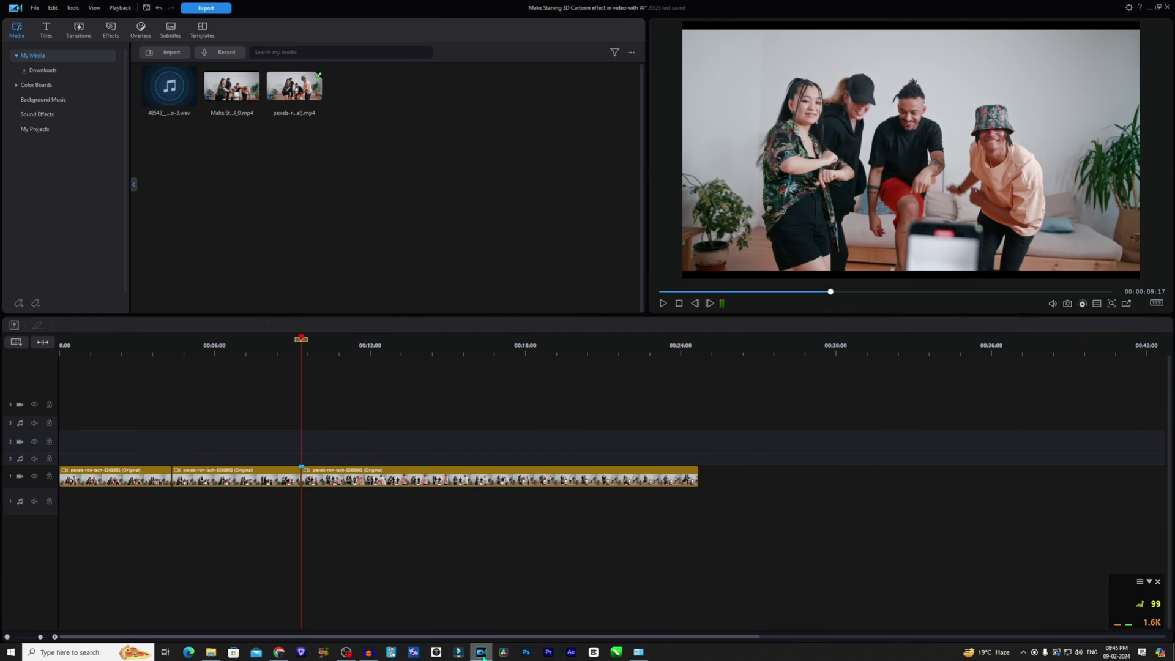
Step: Import the downloaded cartoon clip starting with 7adb37db from the Desktop and place it on video track 2, aligned with the second clip's start
{"action": "left_click", "coordinate": [172, 54]}
{"action": "left_click", "coordinate": [173, 64]}
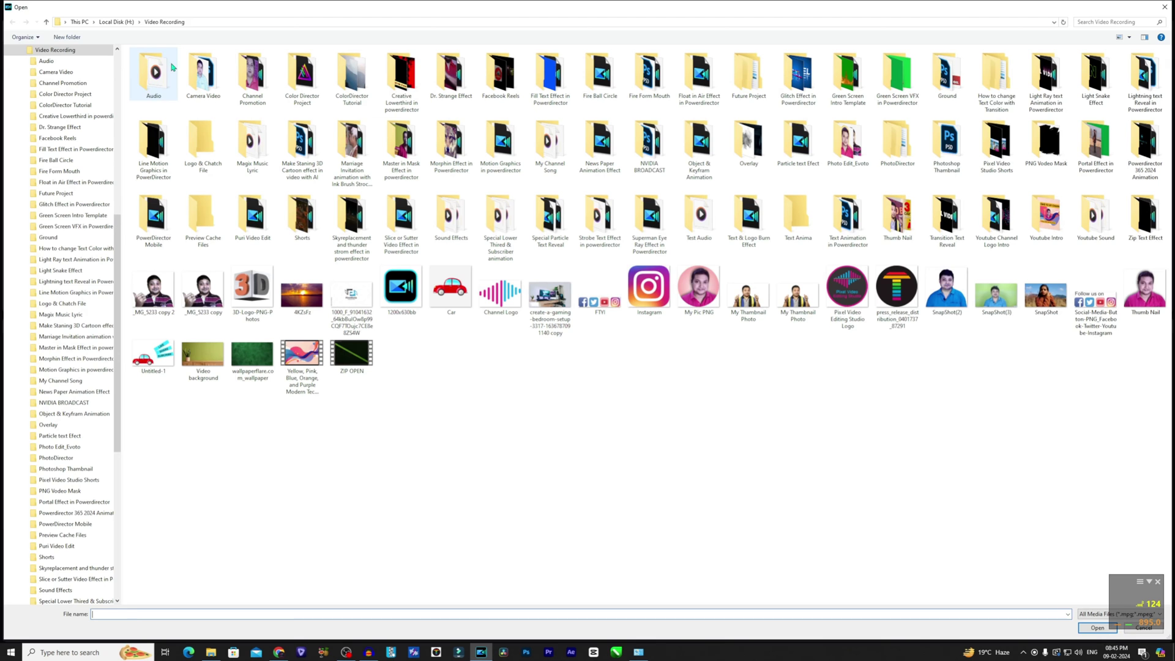
{"action": "scroll", "coordinate": [58, 86], "scroll_direction": "up", "scroll_amount": 12}
{"action": "left_click", "coordinate": [41, 211]}
{"action": "left_click", "coordinate": [698, 80]}
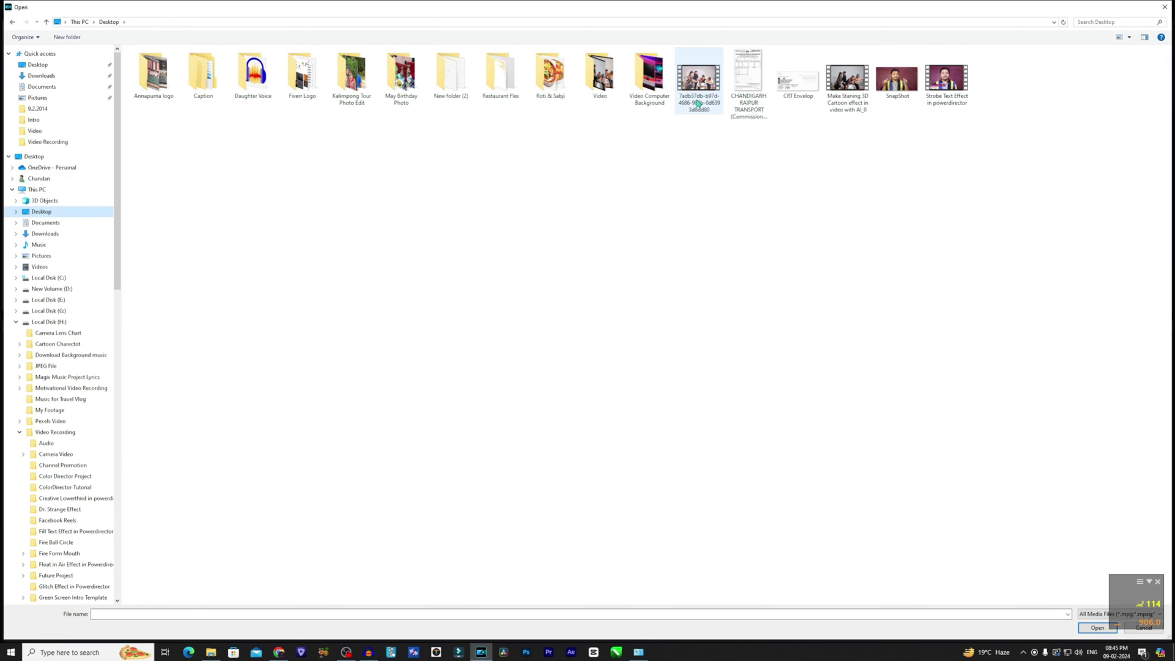
{"action": "left_click", "coordinate": [1097, 628]}
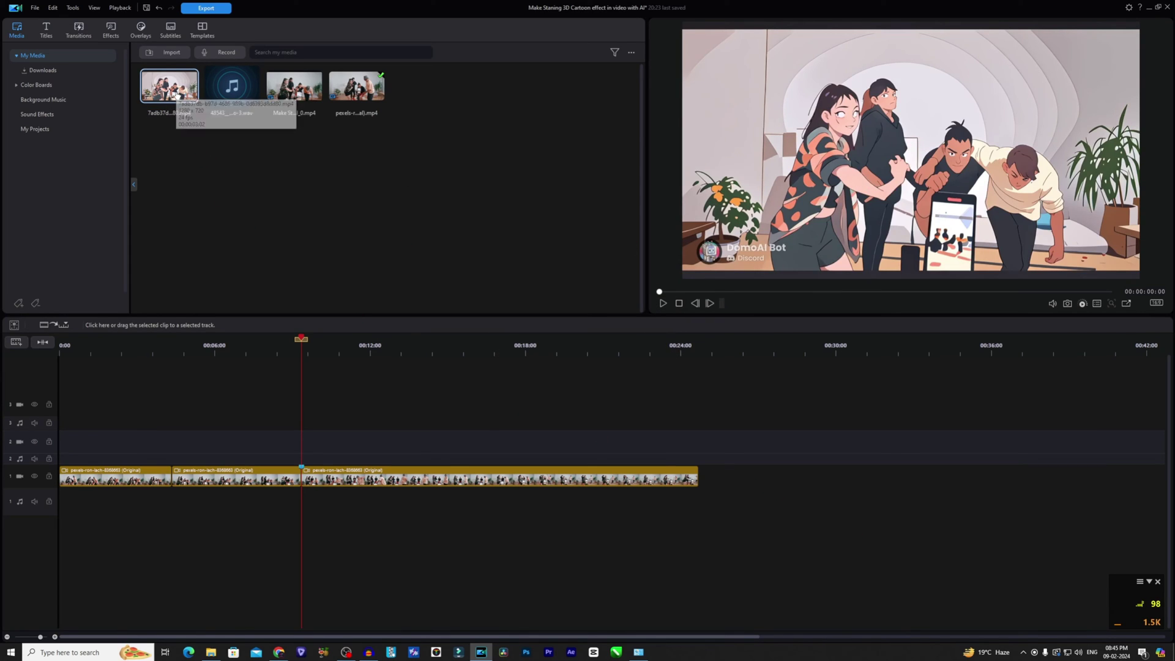
{"action": "left_click_drag", "start_coordinate": [177, 100], "coordinate": [175, 453]}
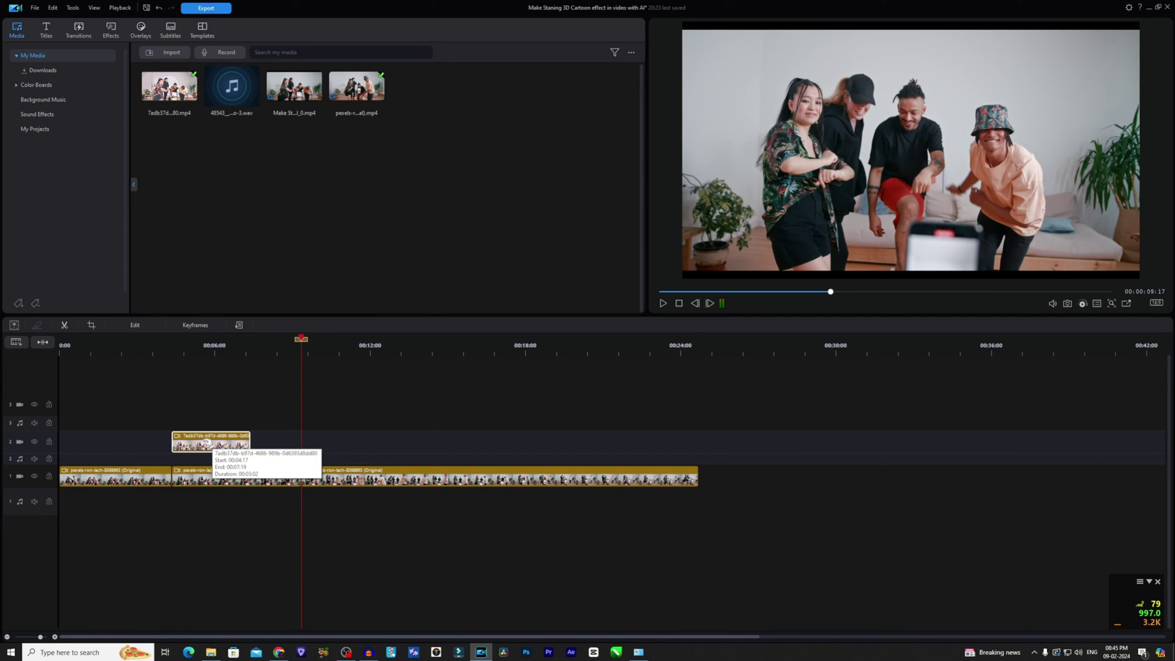
Step: Preview the edit full screen from the beginning into the cartoon section and return to the timeline
{"action": "left_click", "coordinate": [604, 363]}
{"action": "key", "text": "Home"}
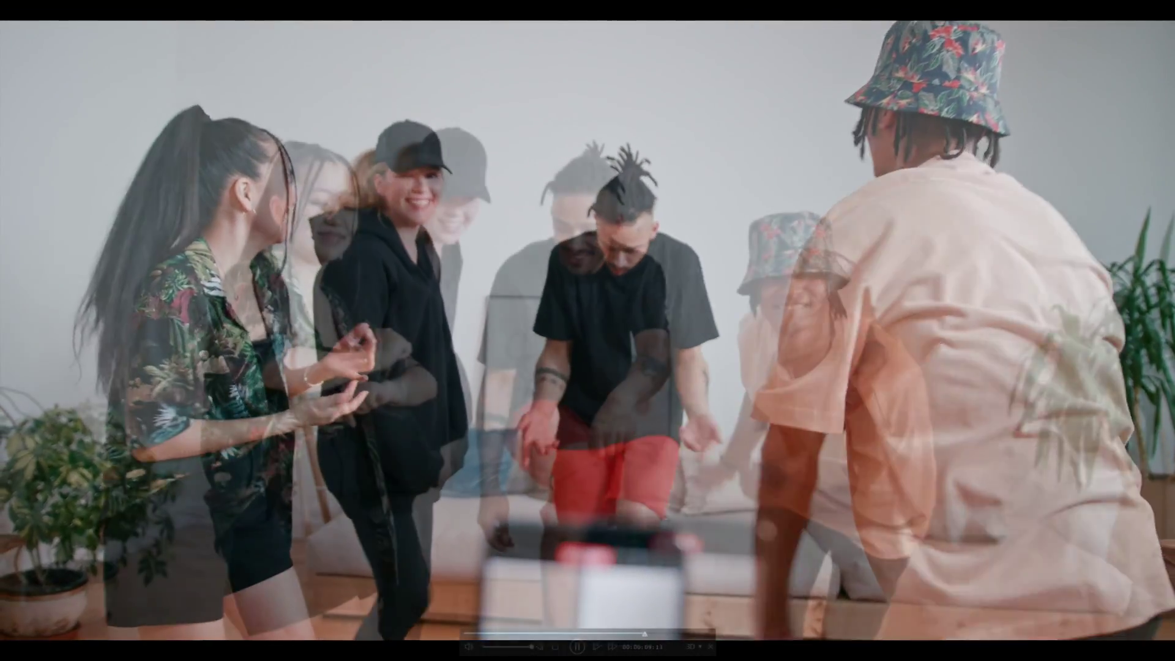
{"action": "mouse_move", "coordinate": [576, 653]}
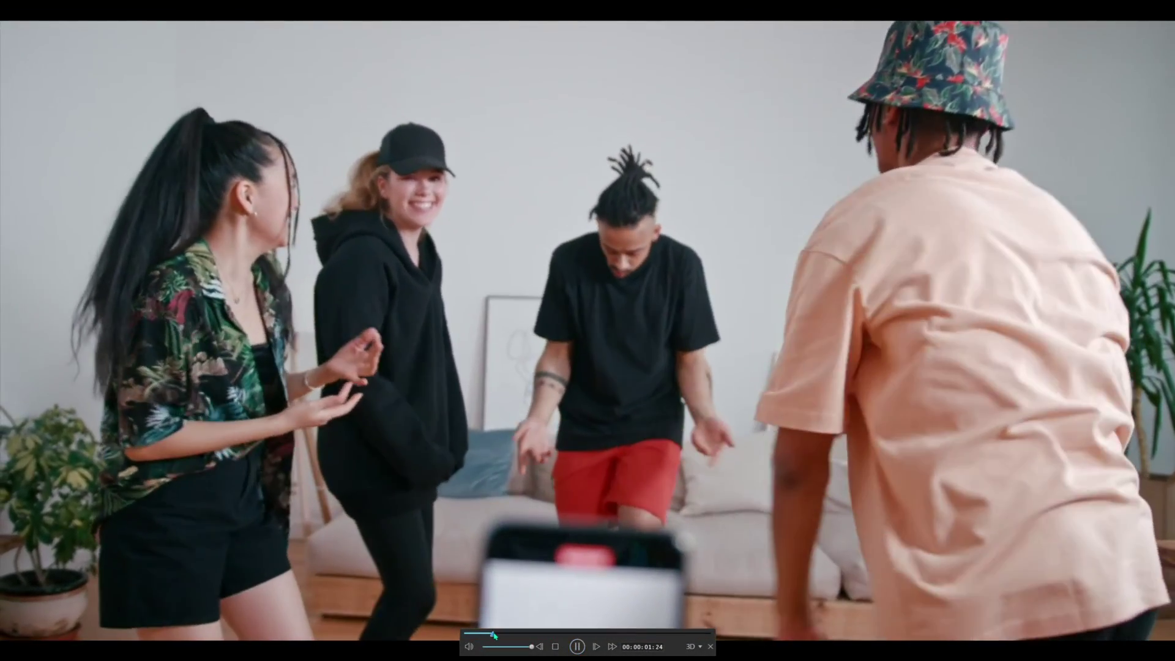
{"action": "left_click", "coordinate": [496, 635]}
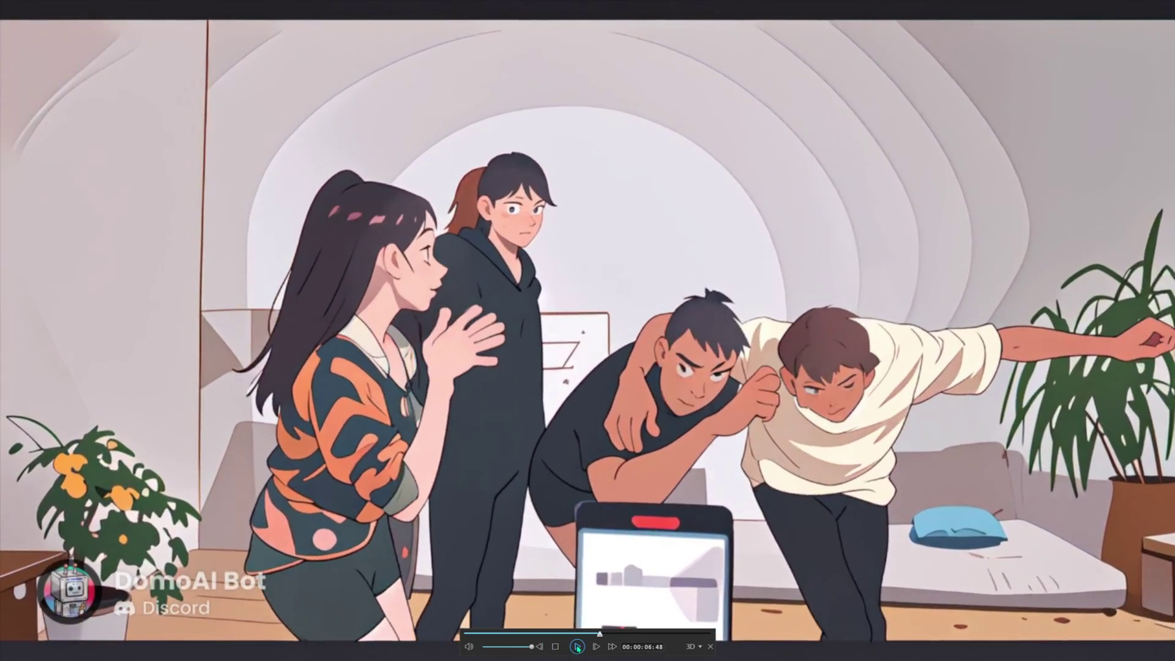
{"action": "key", "text": "Escape"}
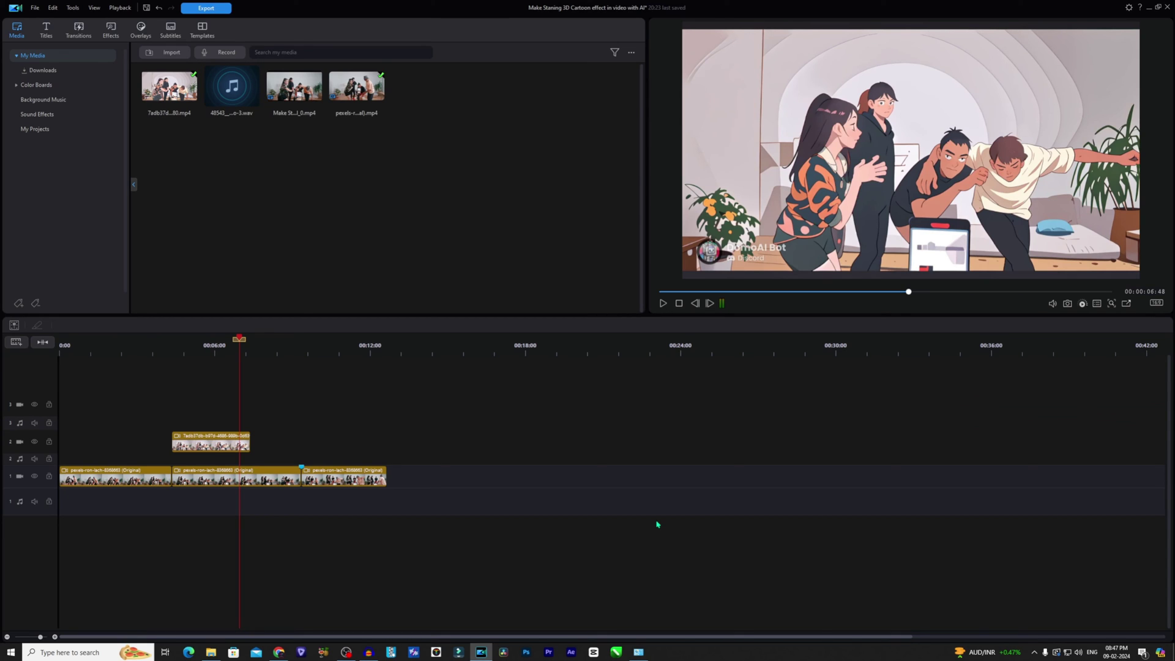